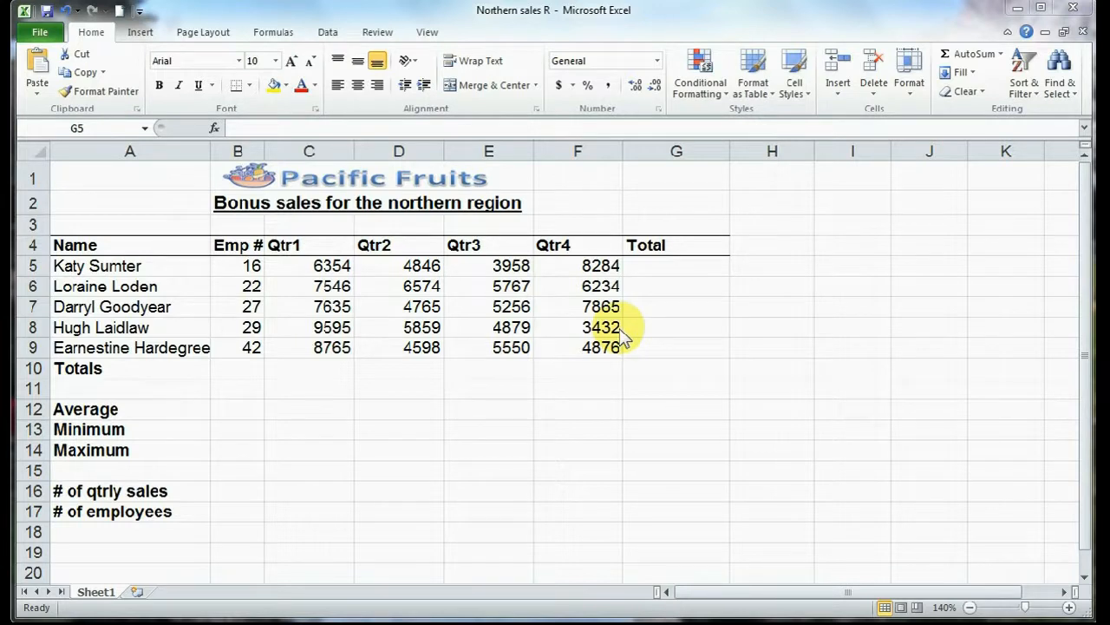
# - Try an addition formula beginning =c5+d5+ in cell G5, and erase it back to the equals sign
pyautogui.click(650, 270)
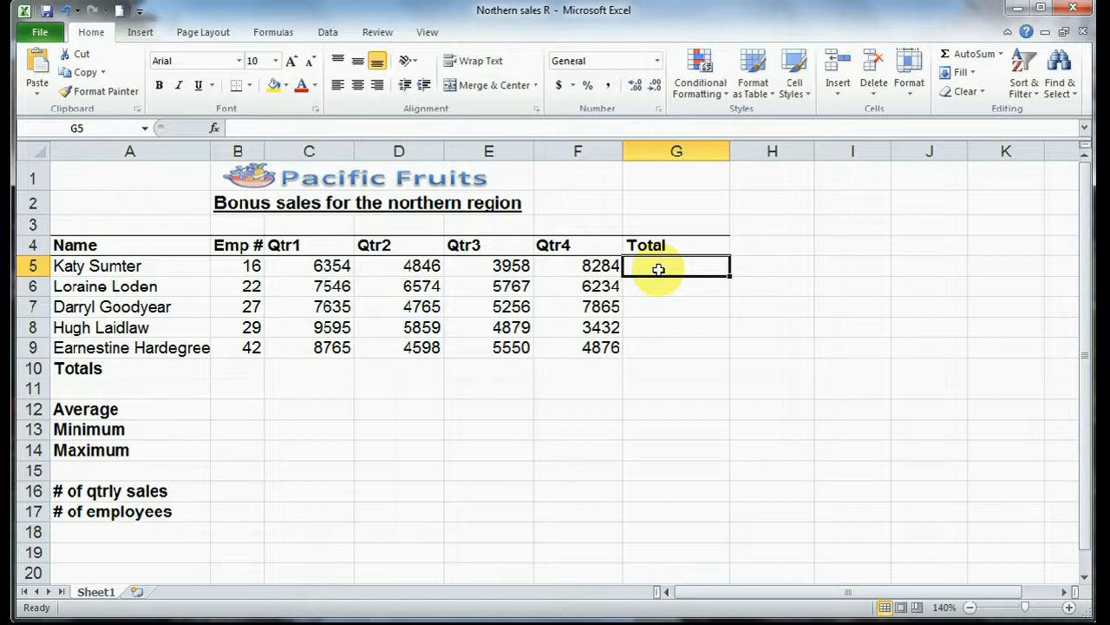
pyautogui.write('=')
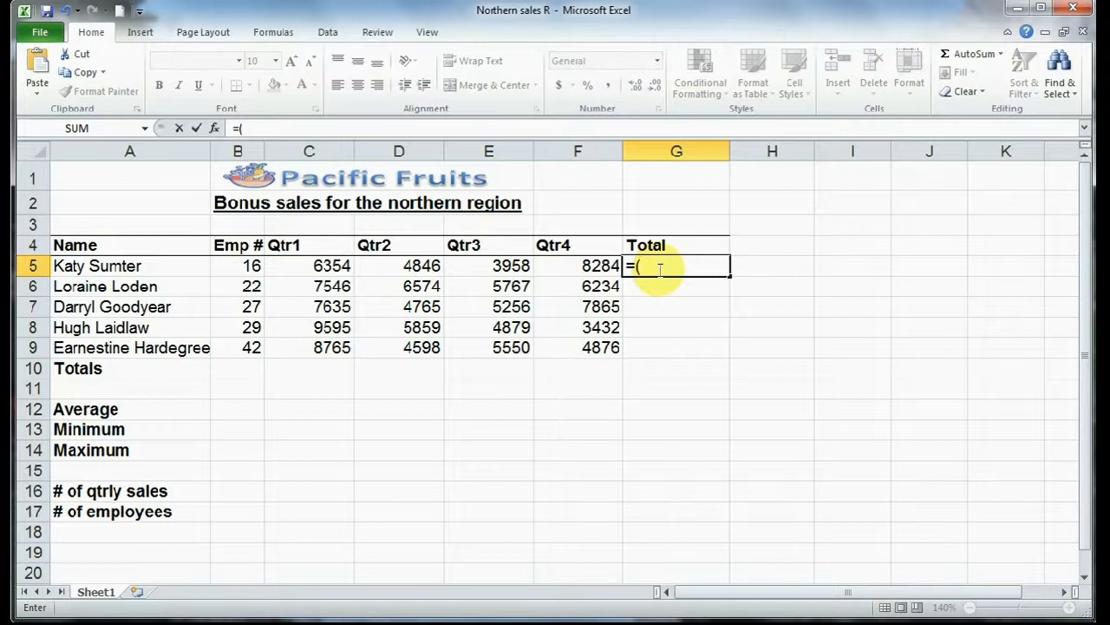
pyautogui.write('c5+')
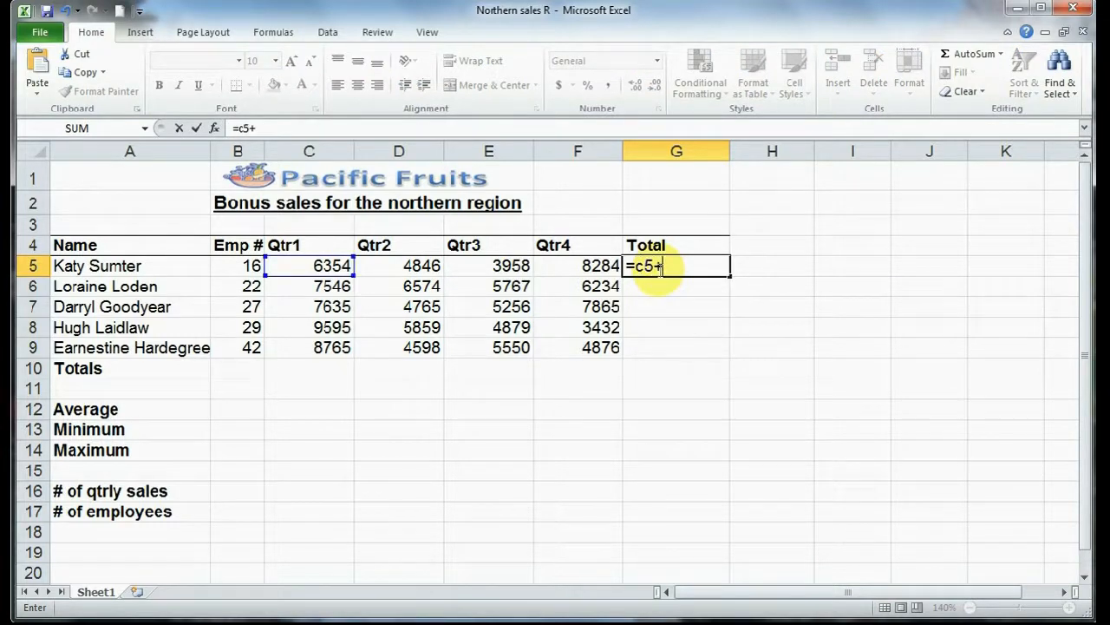
pyautogui.write('d5+.....')
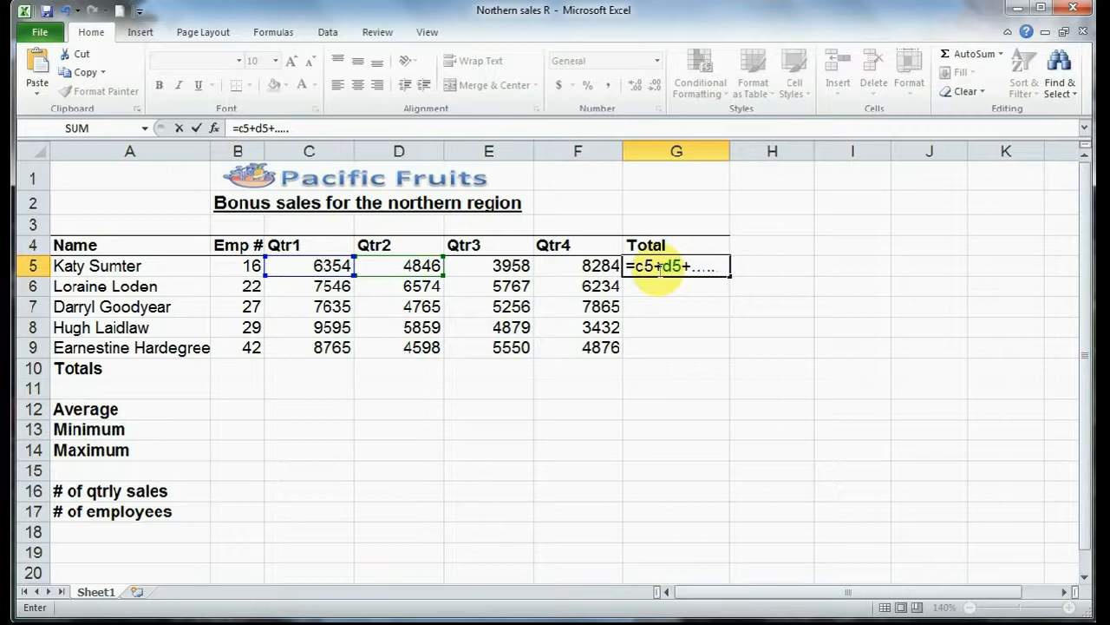
pyautogui.press('BackSpace')
pyautogui.press('BackSpace')
pyautogui.press('BackSpace')
pyautogui.press('BackSpace')
pyautogui.press('BackSpace')
pyautogui.press('BackSpace')
pyautogui.press('BackSpace')
pyautogui.press('BackSpace')
pyautogui.press('BackSpace')
pyautogui.press('BackSpace')
pyautogui.press('BackSpace')
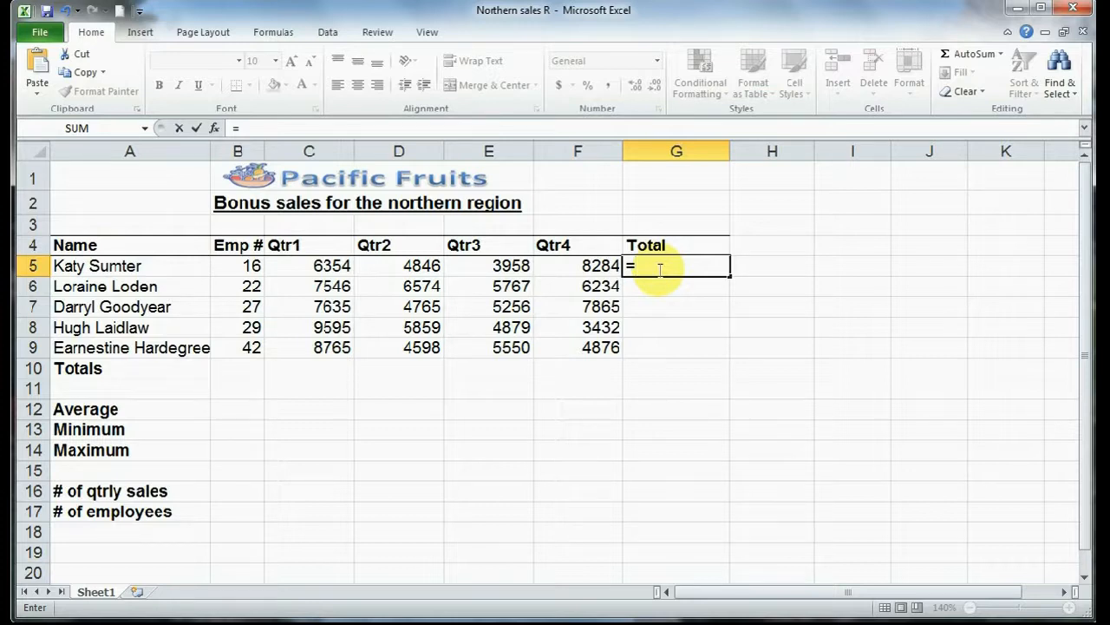
# - Enter the formula =SUM(c5, d5, e5, f5) in cell G5, choosing SUM from the function suggestions
pyautogui.write('sum')
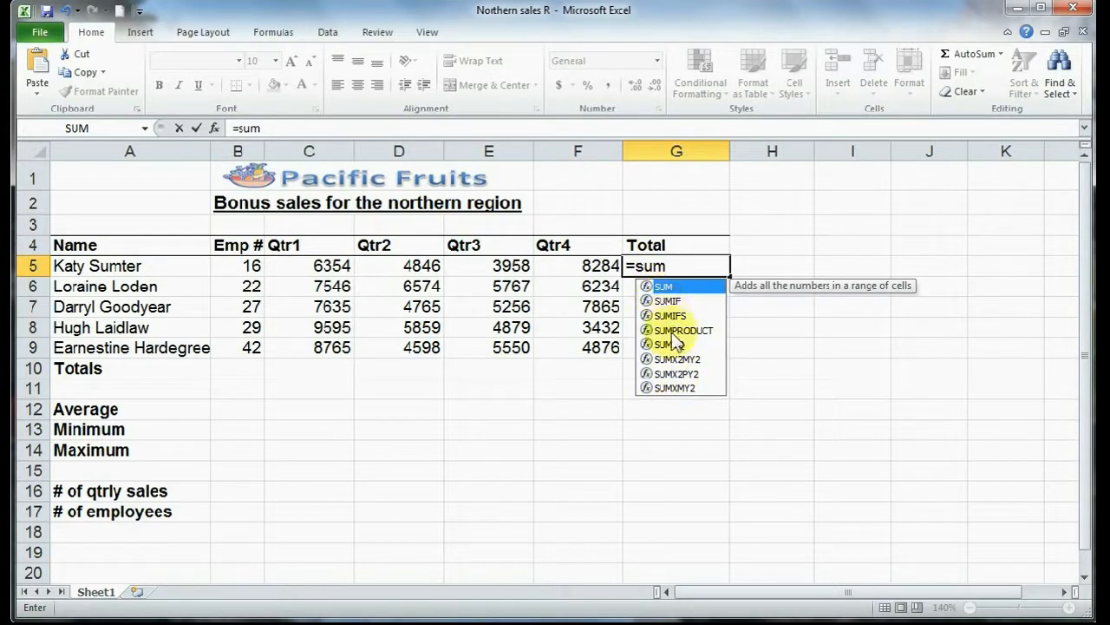
pyautogui.doubleClick(663, 289)
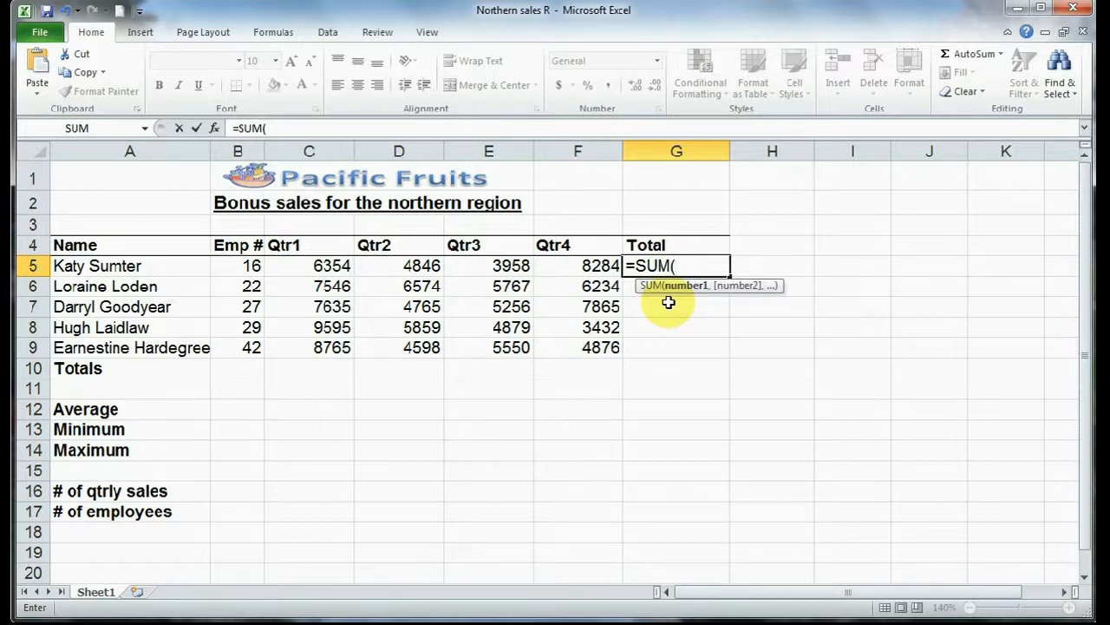
pyautogui.write('c')
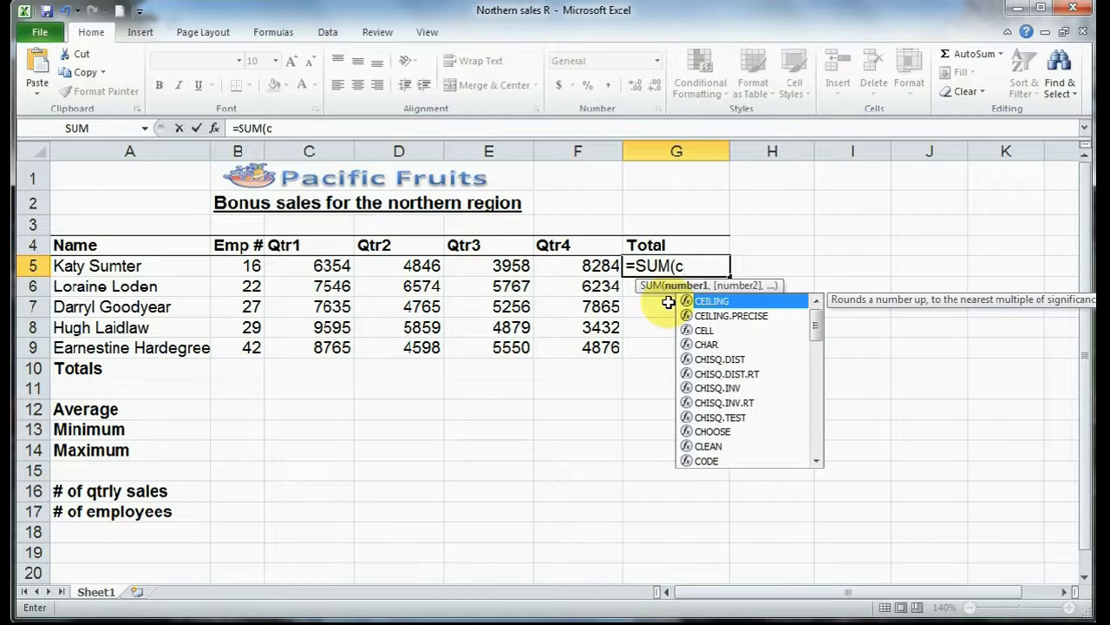
pyautogui.write('5, d5')
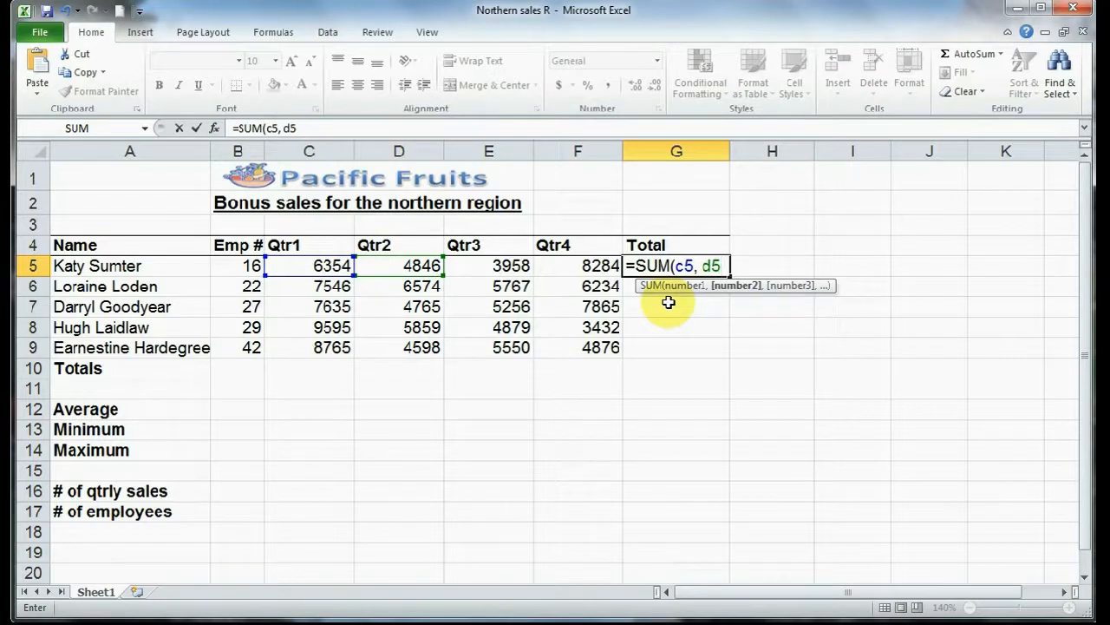
pyautogui.write(', e5, f5)')
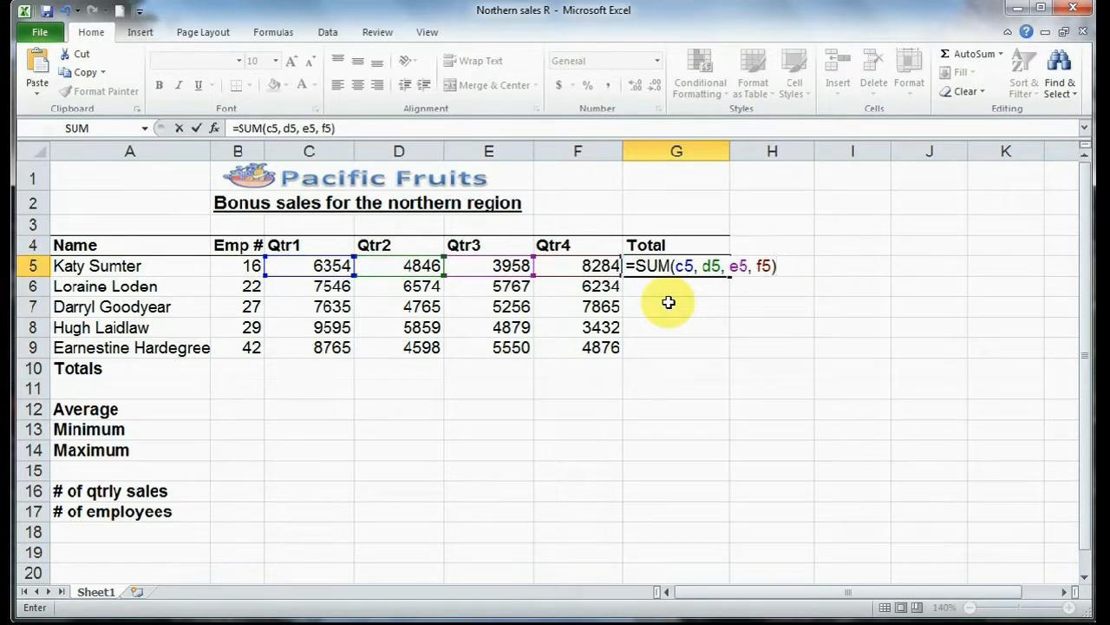
pyautogui.press('Return')
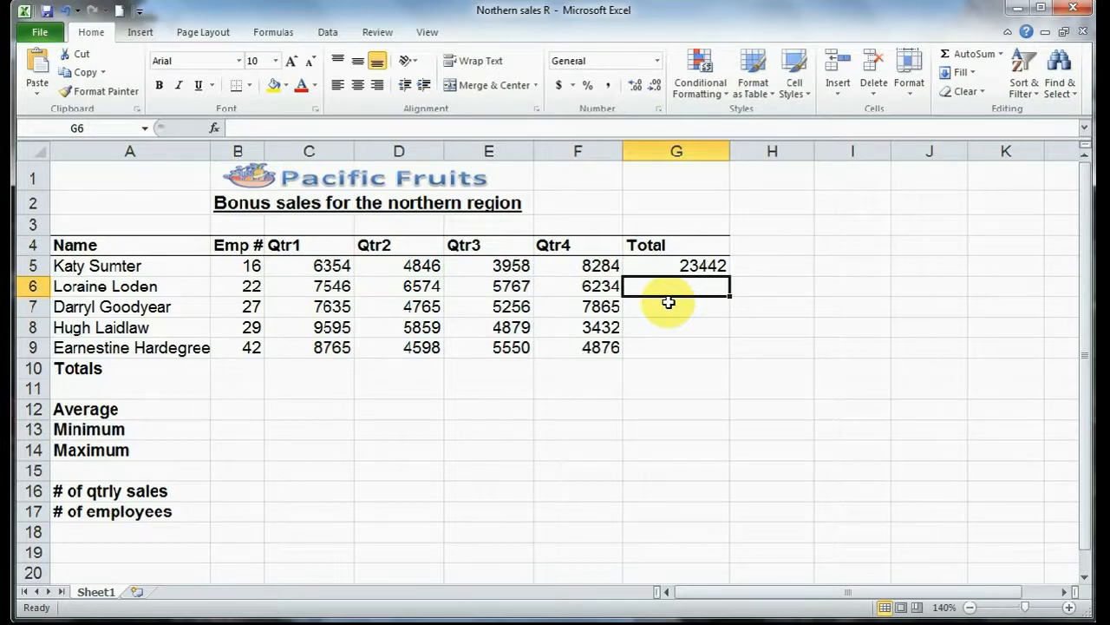
# - Edit the formula in G5 to use a cell range instead of separate references: =SUM(C5:f5)
pyautogui.press('Up')
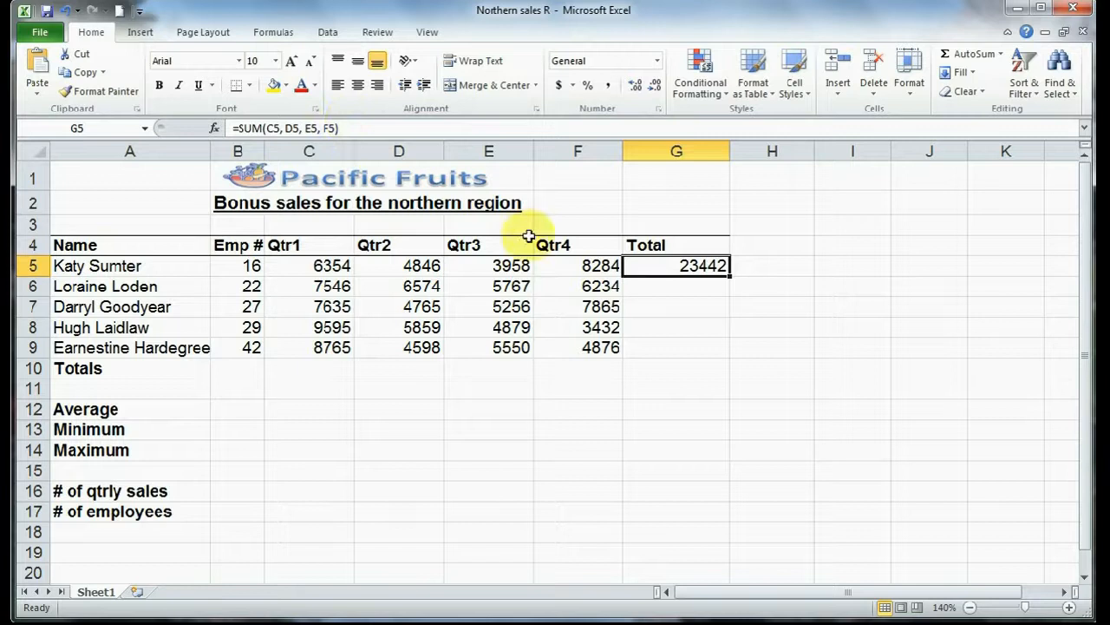
pyautogui.press('F2')
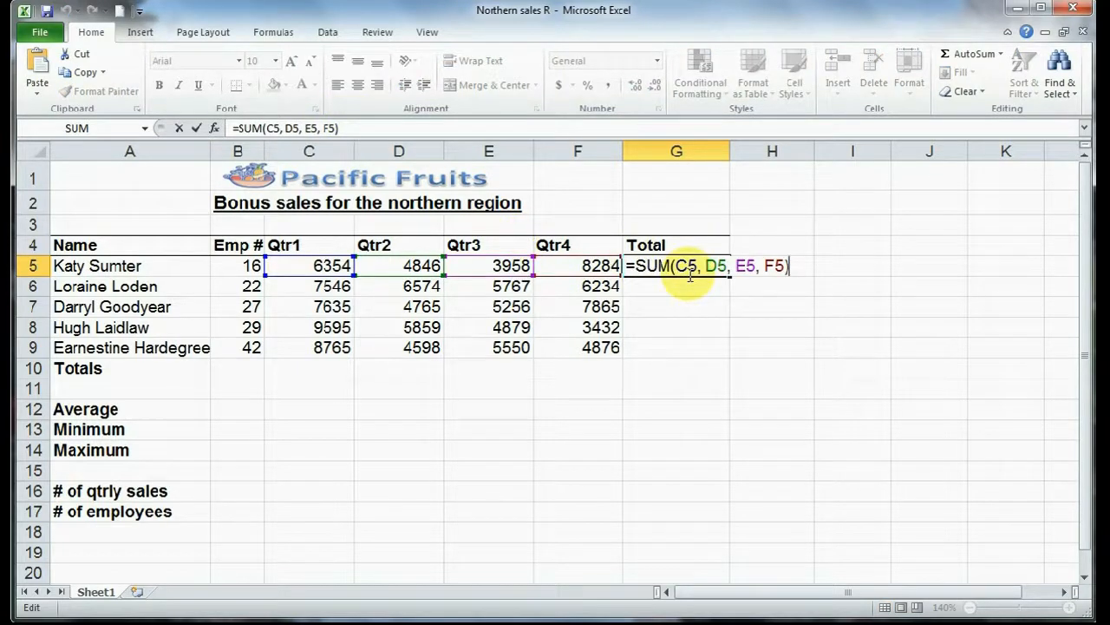
pyautogui.press('Left')
pyautogui.press('BackSpace')
pyautogui.press('BackSpace')
pyautogui.press('BackSpace')
pyautogui.press('BackSpace')
pyautogui.press('BackSpace')
pyautogui.press('BackSpace')
pyautogui.press('BackSpace')
pyautogui.press('BackSpace')
pyautogui.press('BackSpace')
pyautogui.press('BackSpace')
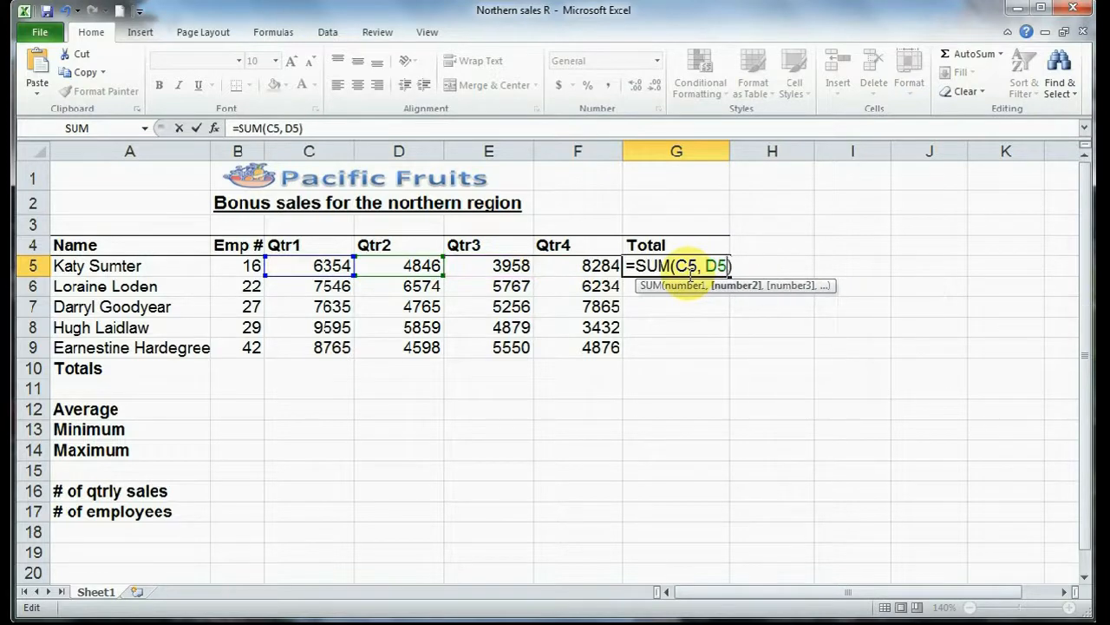
pyautogui.press('BackSpace')
pyautogui.press('BackSpace')
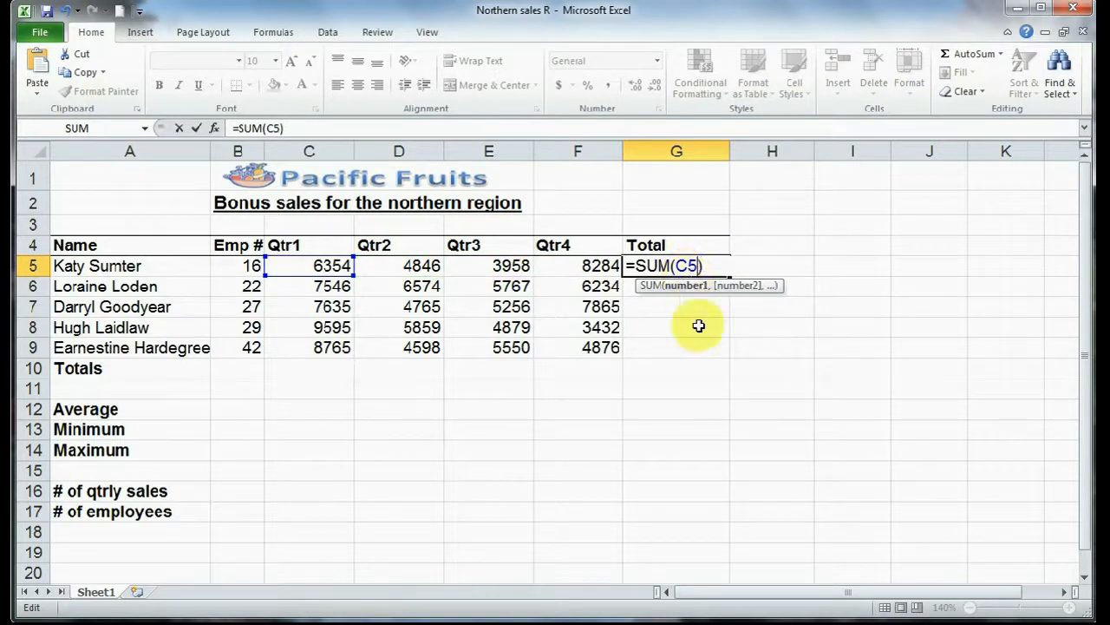
pyautogui.write(':')
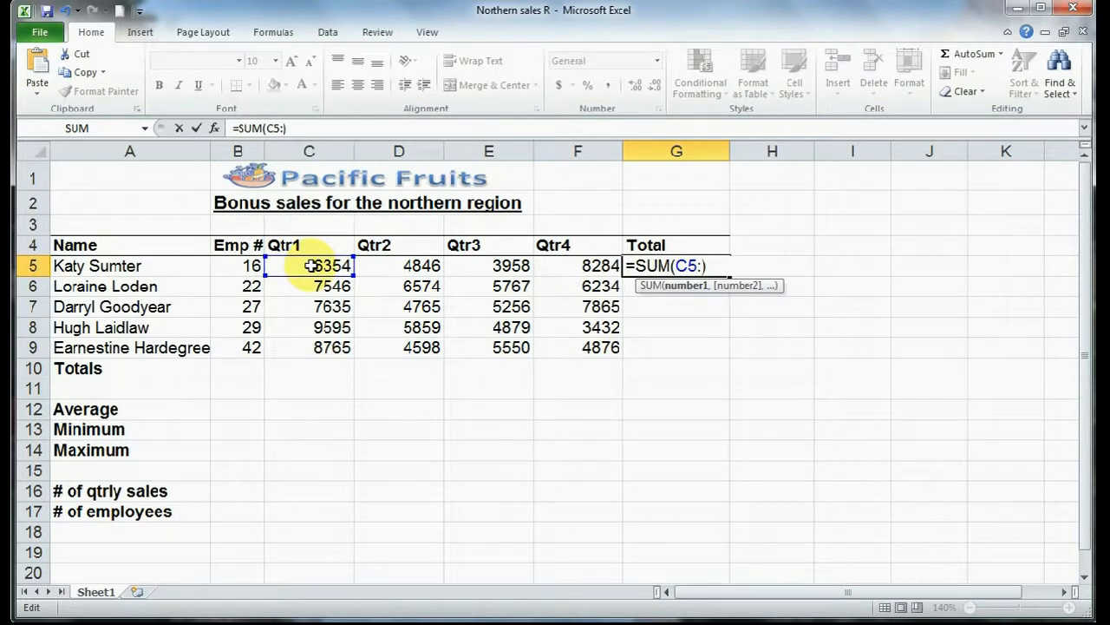
pyautogui.click(578, 269)
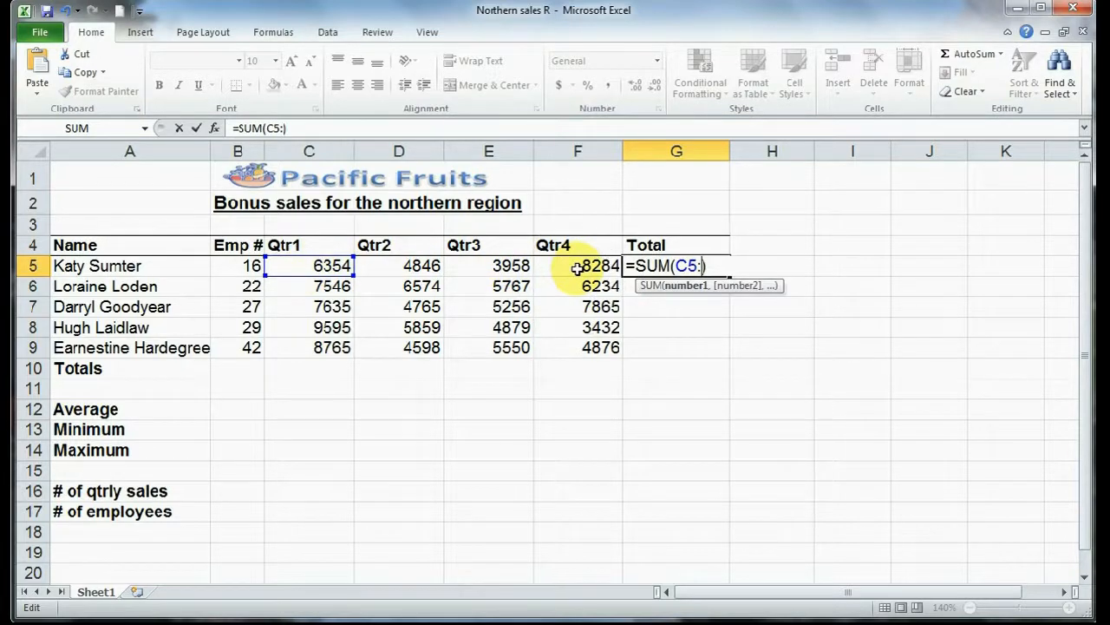
pyautogui.write('f5')
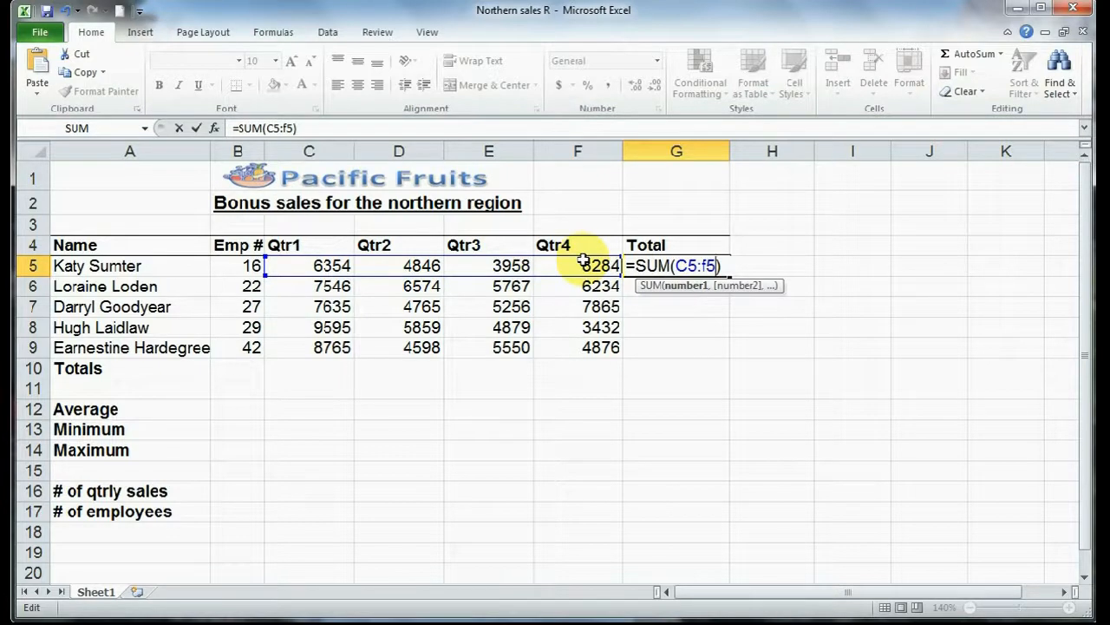
pyautogui.press('Return')
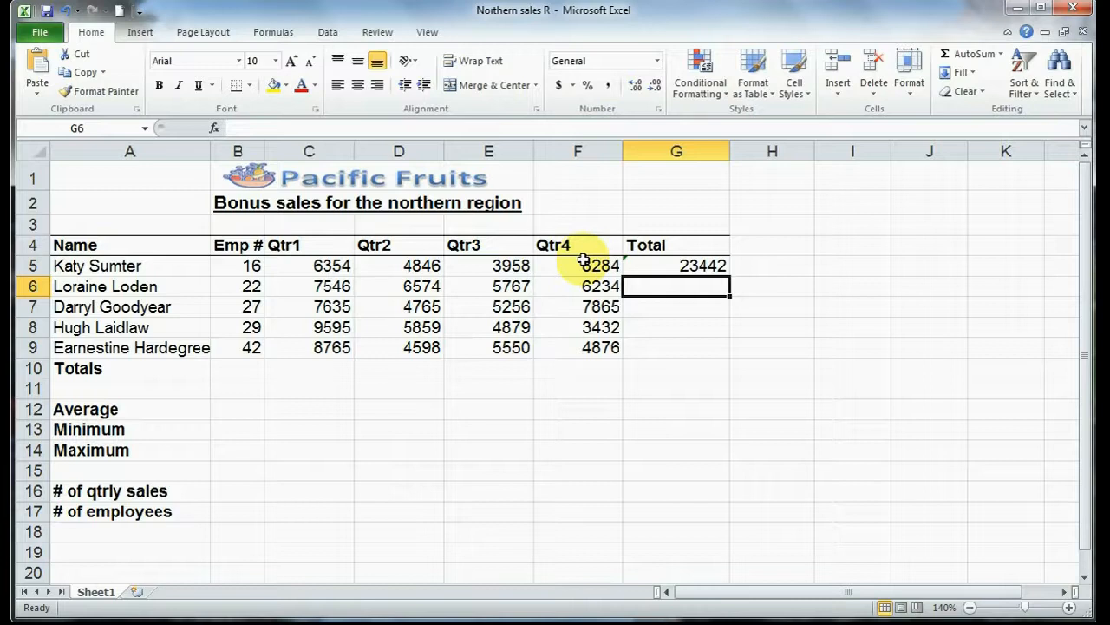
# - Ignore the error flagged on the total in G5
pyautogui.click(650, 266)
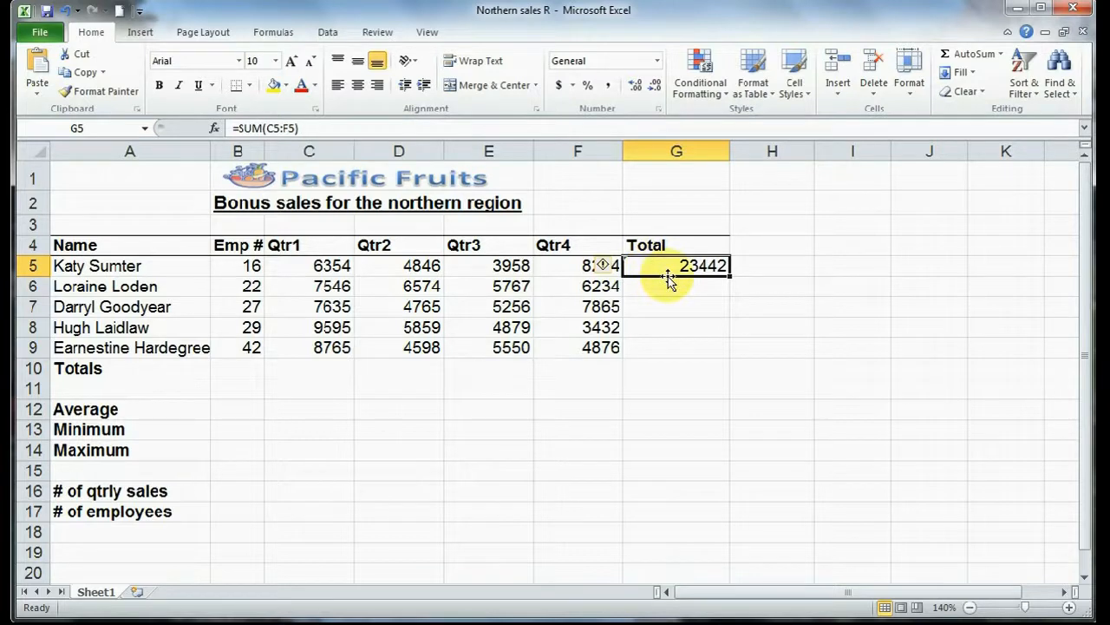
pyautogui.click(608, 268)
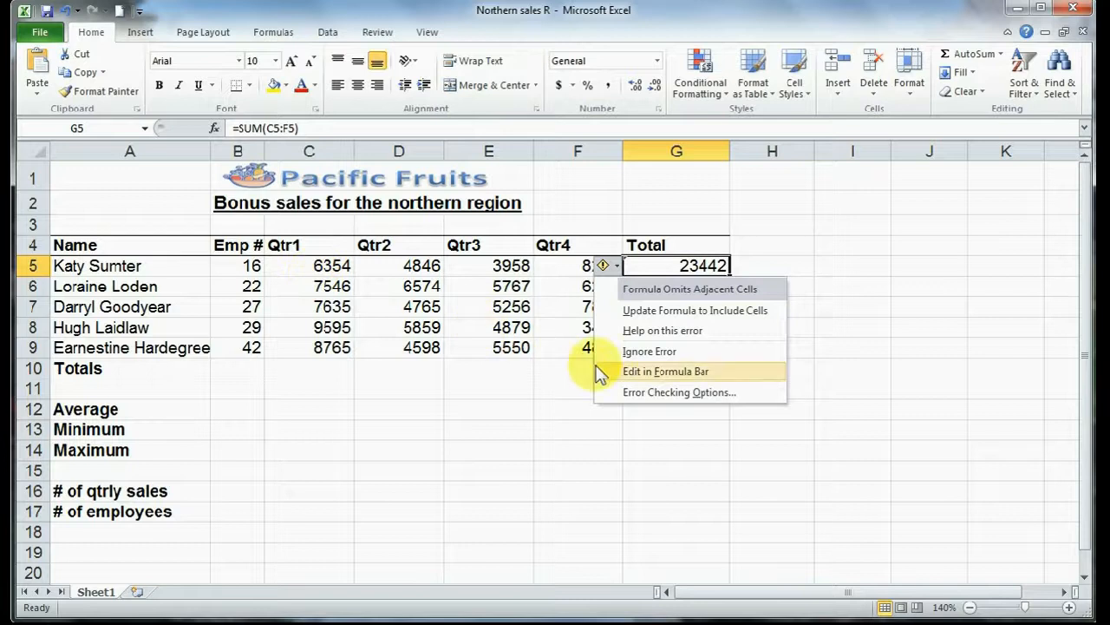
pyautogui.click(630, 351)
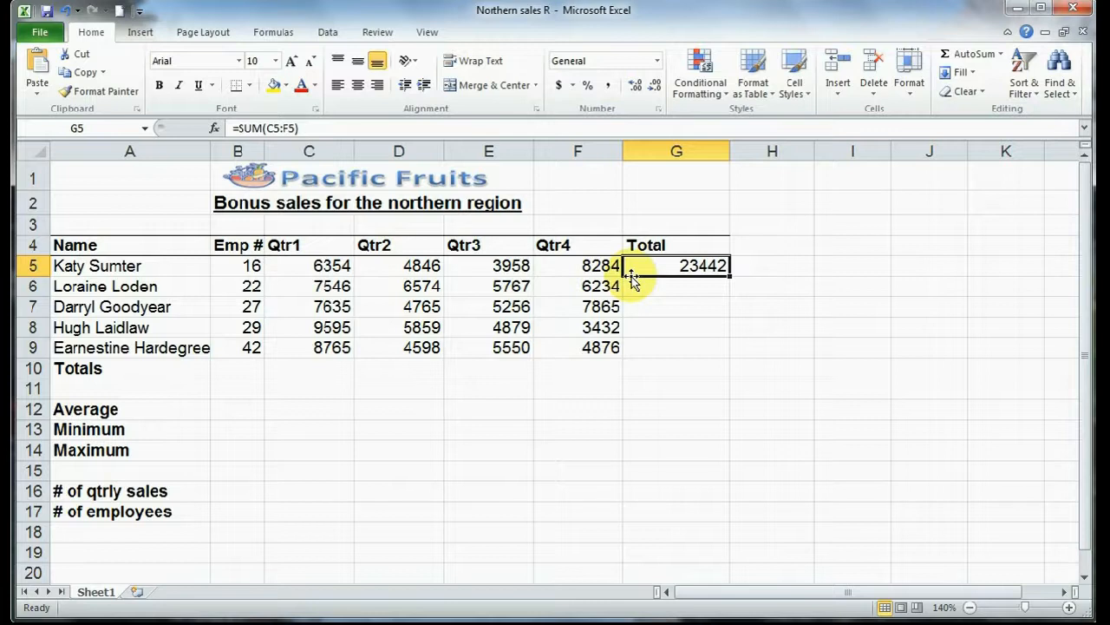
# - Enter a SUM formula in G6 for the four quarters, selecting the range C6:F6 on the sheet
pyautogui.click(637, 285)
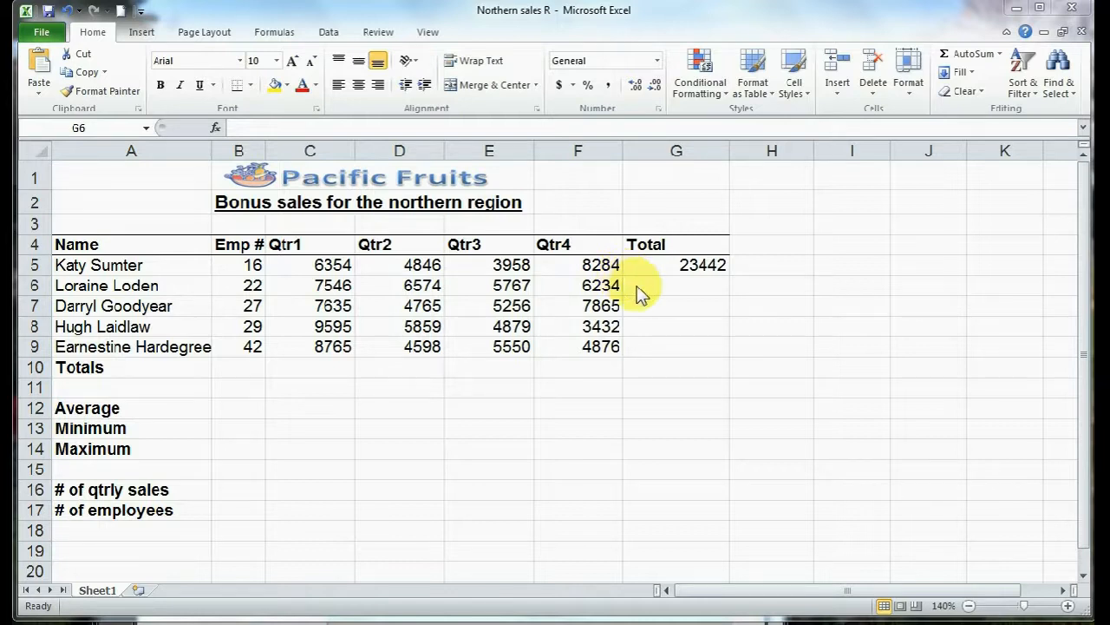
pyautogui.click(637, 285)
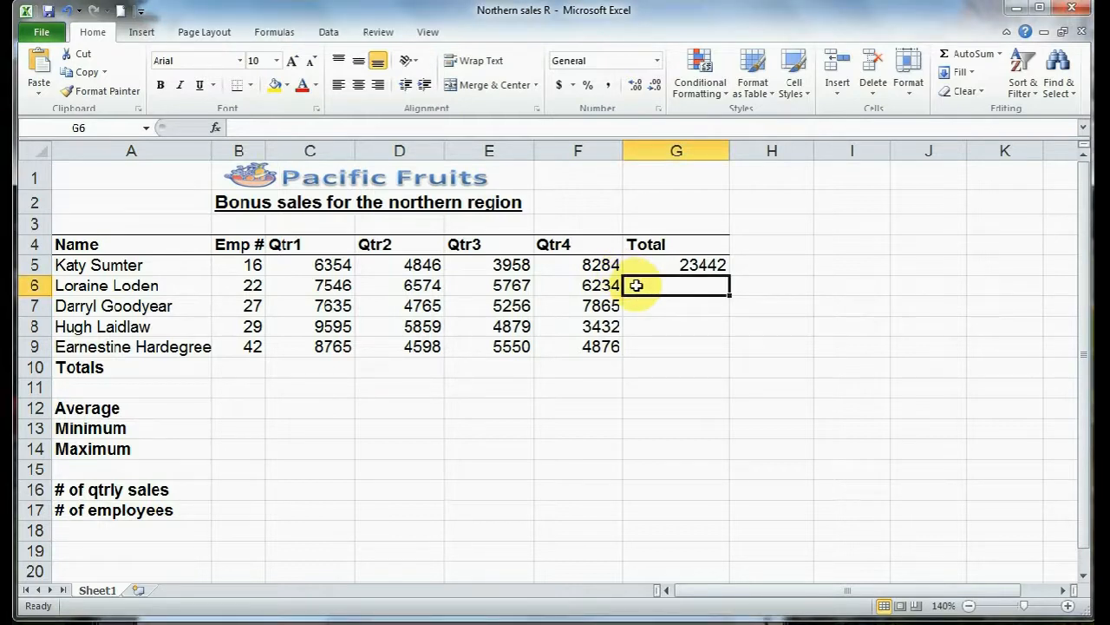
pyautogui.write('=sum(')
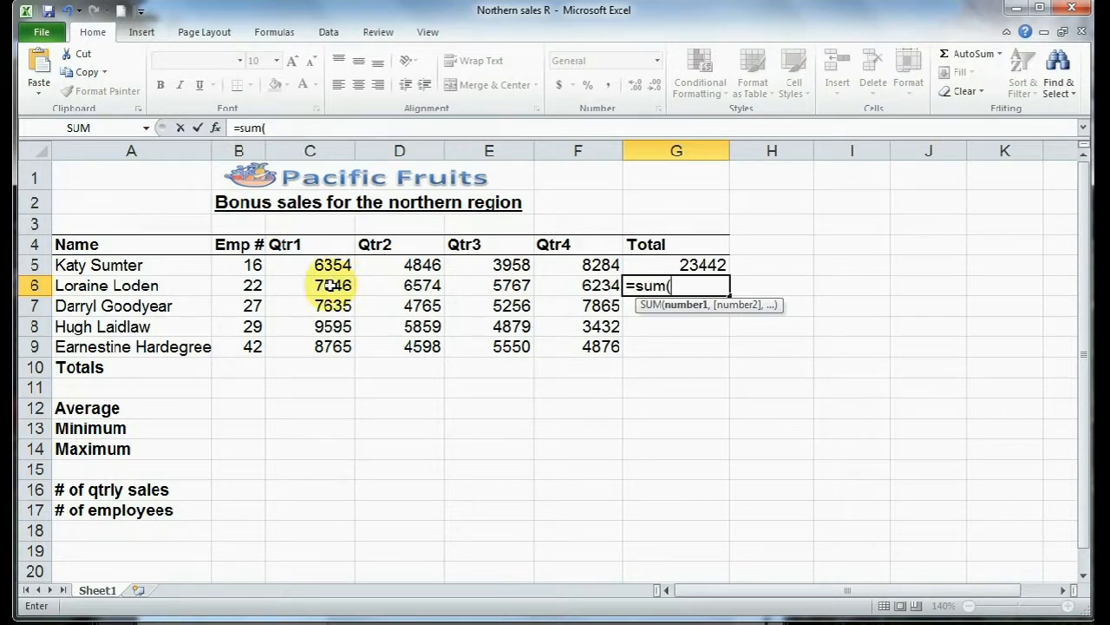
pyautogui.moveTo(332, 285); pyautogui.dragTo(560, 287)
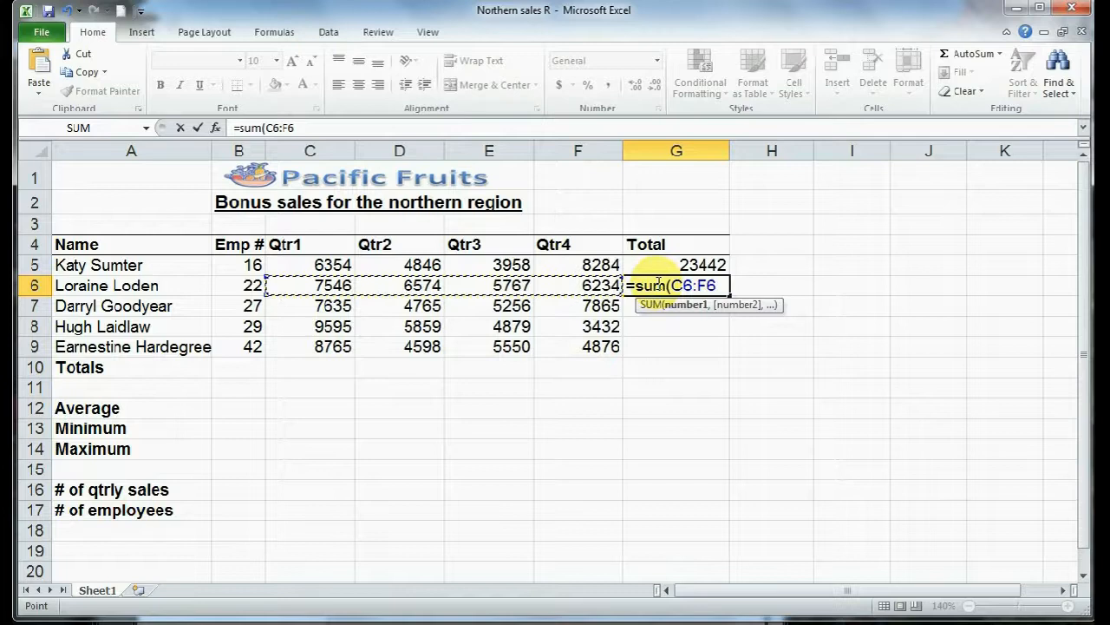
pyautogui.press('Return')
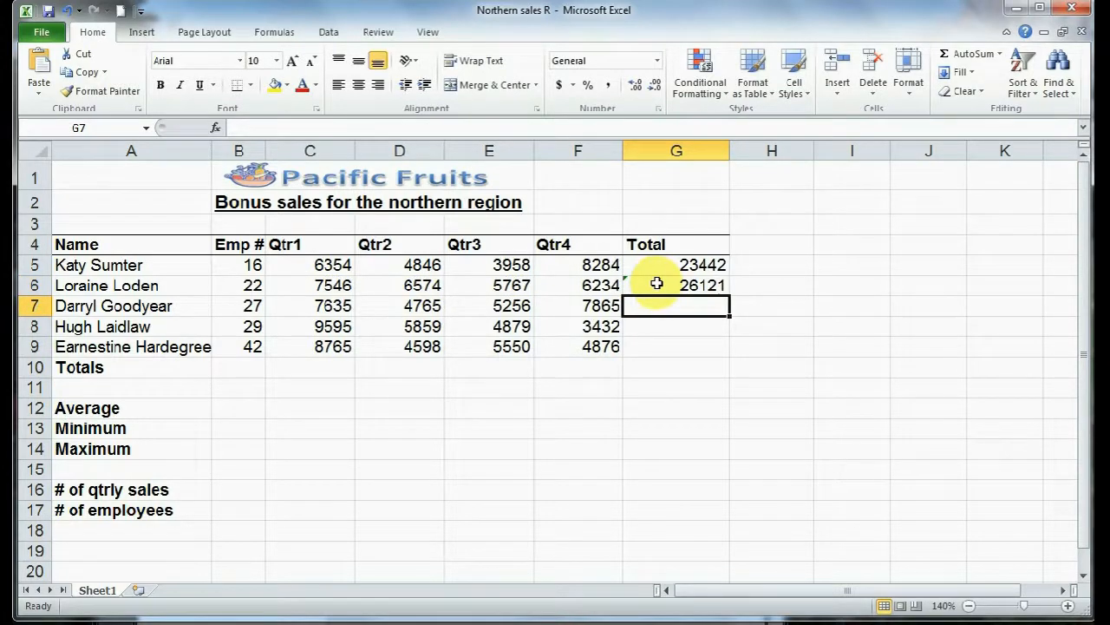
# - Ignore the error flagged on the total in G6
pyautogui.click(657, 283)
pyautogui.click(605, 286)
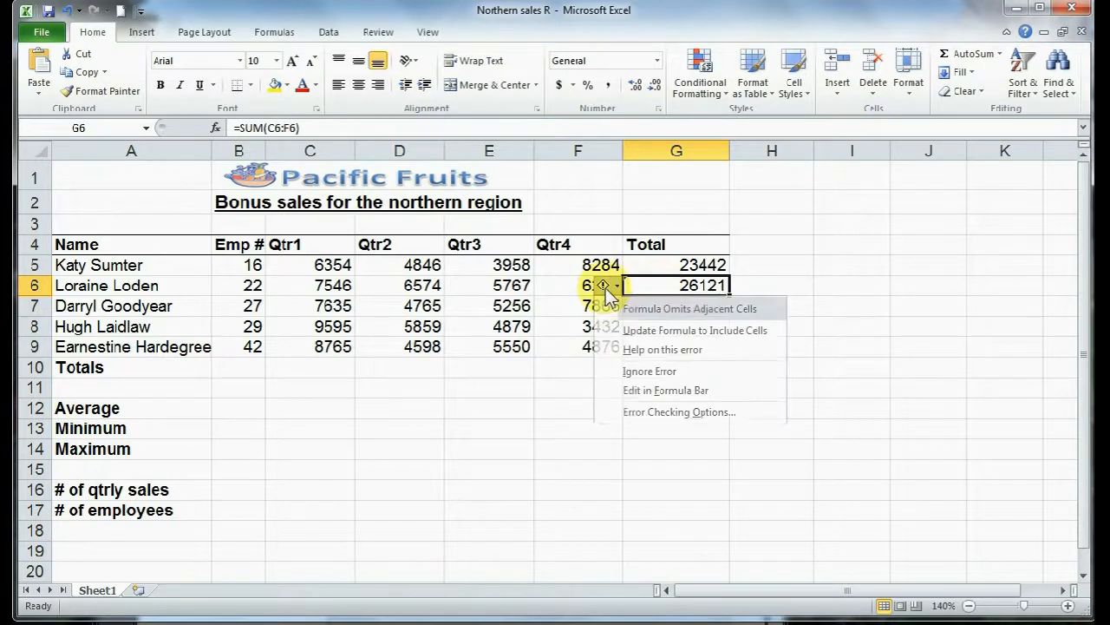
pyautogui.click(649, 372)
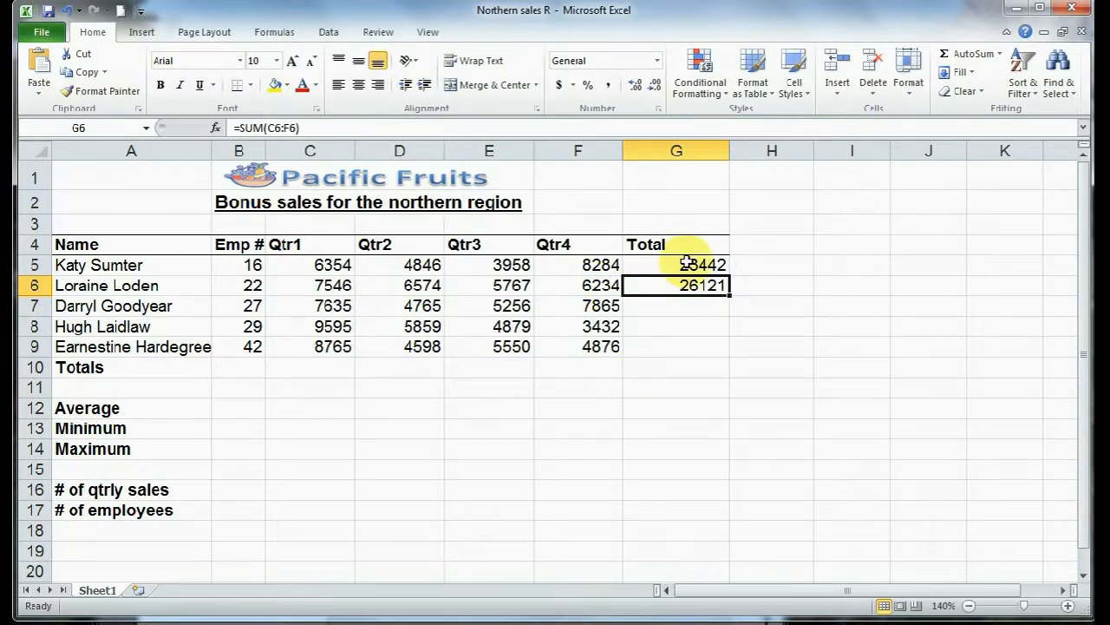
# - Select G7 and browse the function library's recently used, financial, date and time, and math and trig categories
pyautogui.click(683, 302)
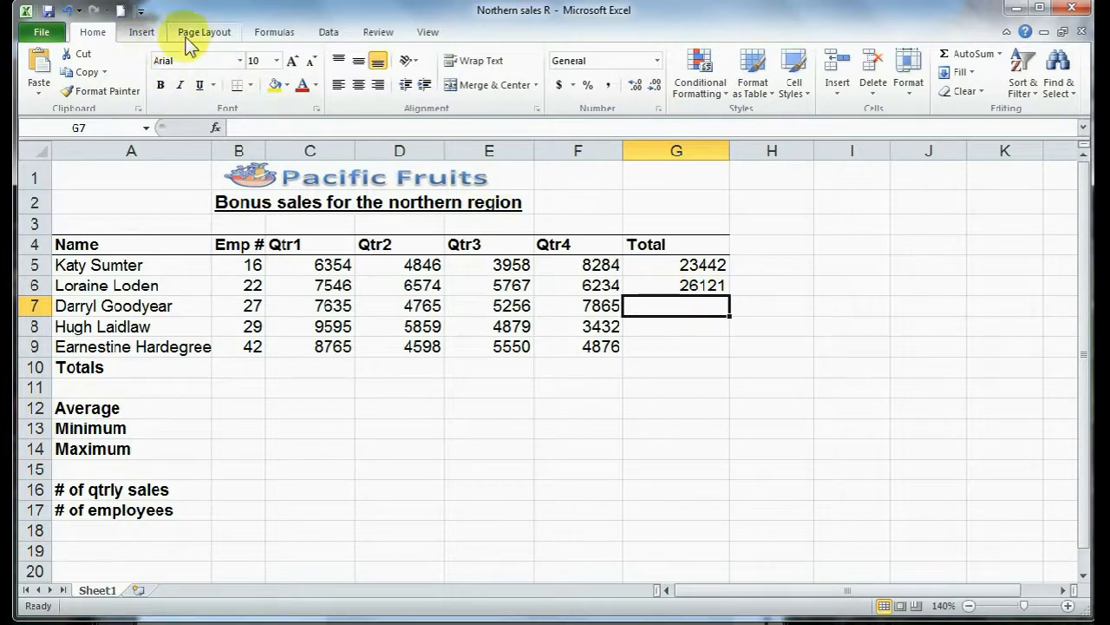
pyautogui.click(276, 35)
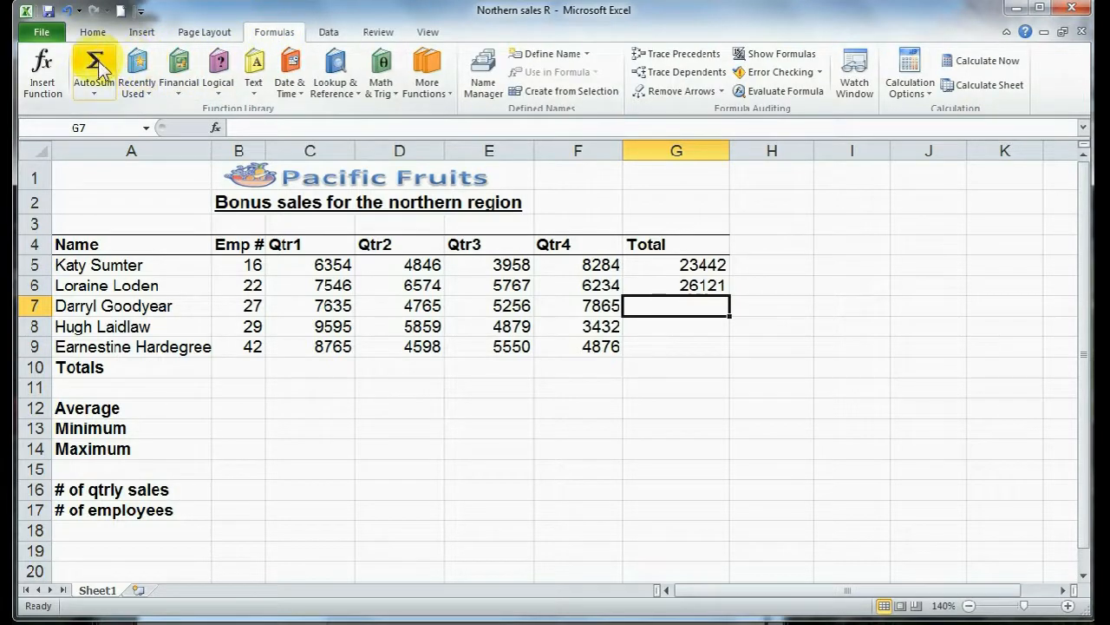
pyautogui.click(149, 93)
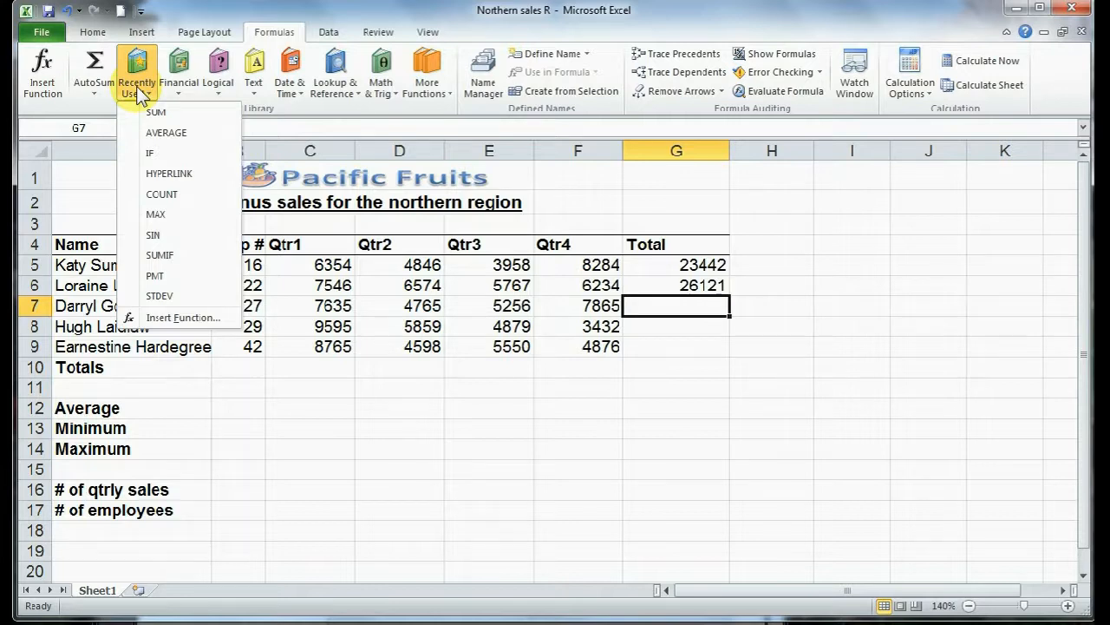
pyautogui.click(177, 91)
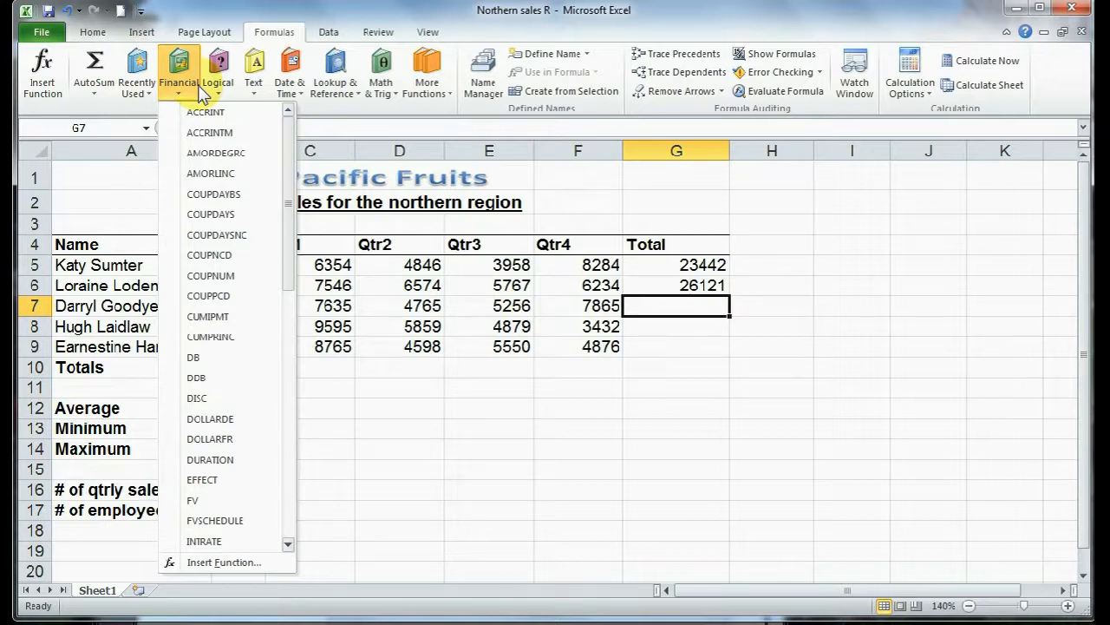
pyautogui.moveTo(291, 87)
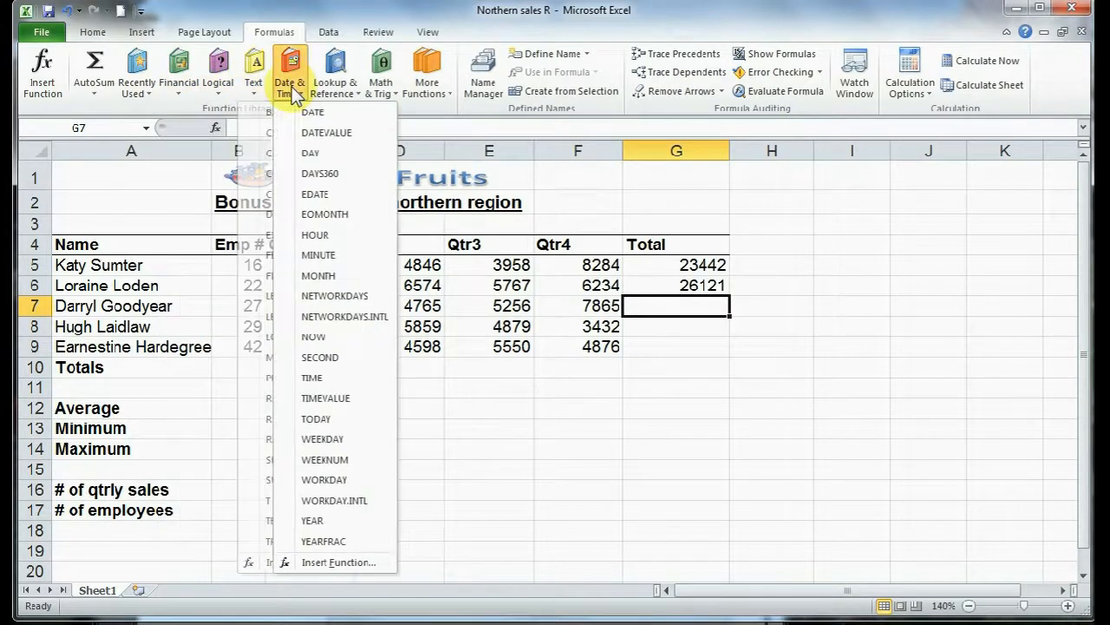
pyautogui.moveTo(374, 87)
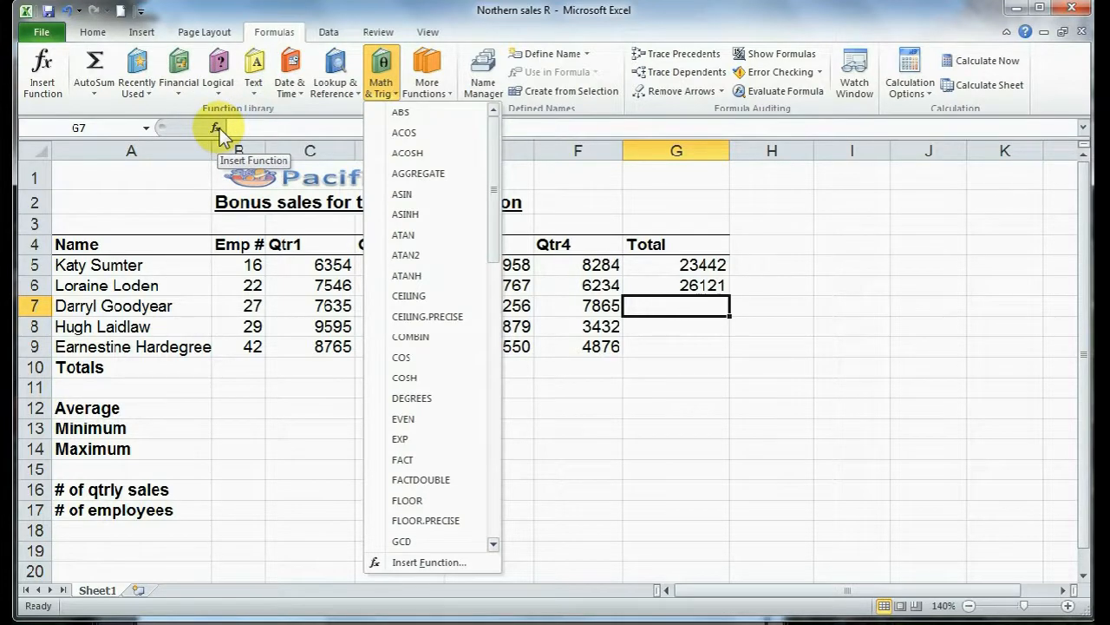
# - Search the Insert Function dialog for "adds up numbers" and choose the SUM function for G7
pyautogui.click(36, 82)
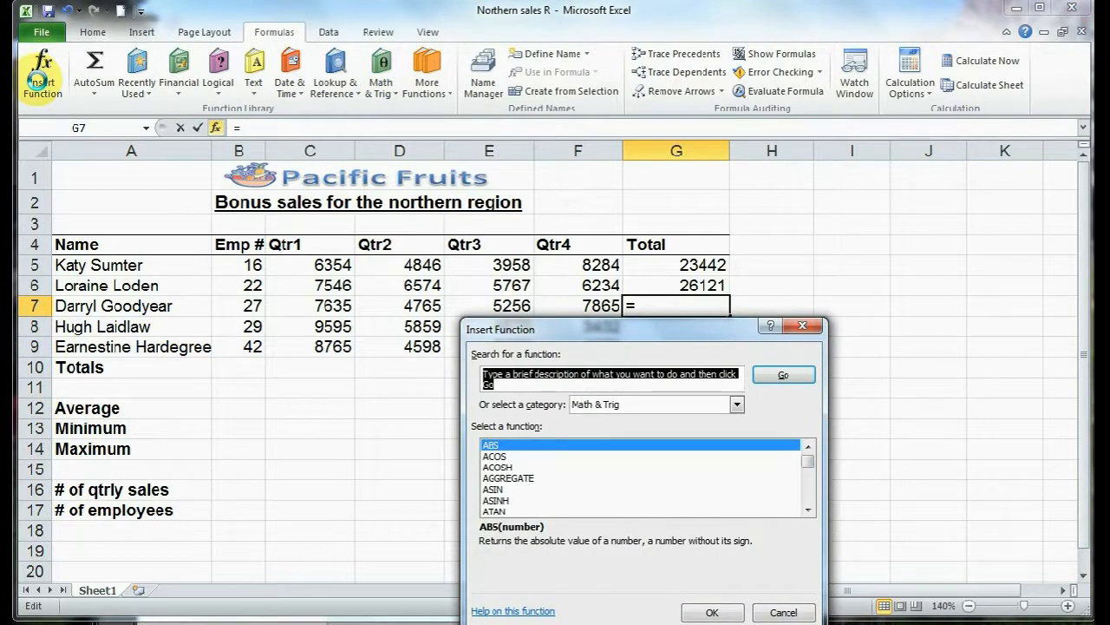
pyautogui.press('BackSpace')
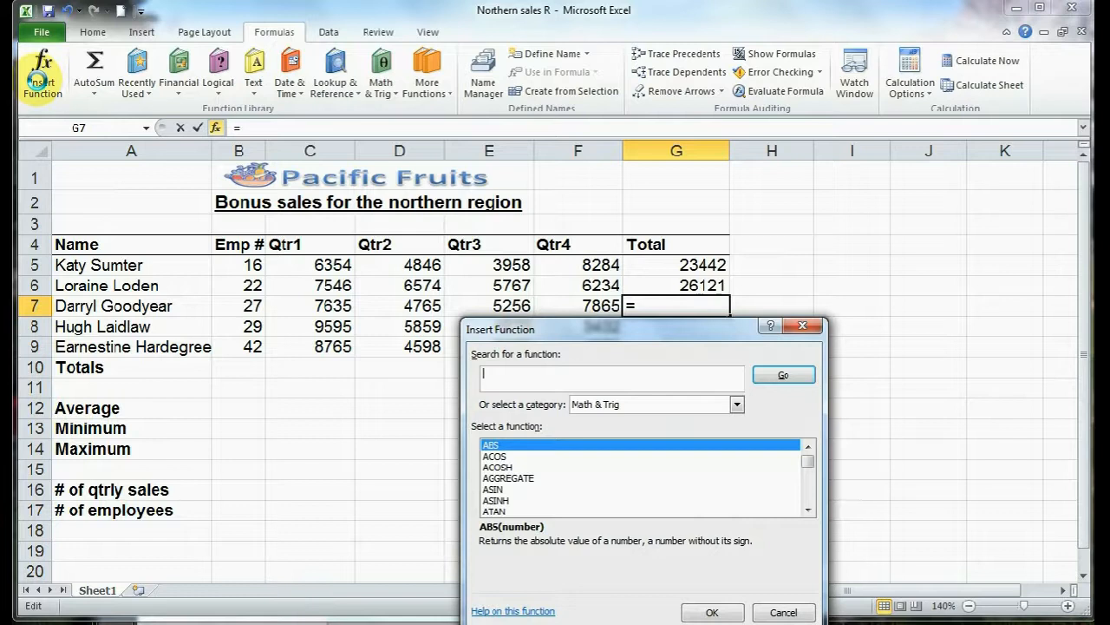
pyautogui.write('adds up numbers')
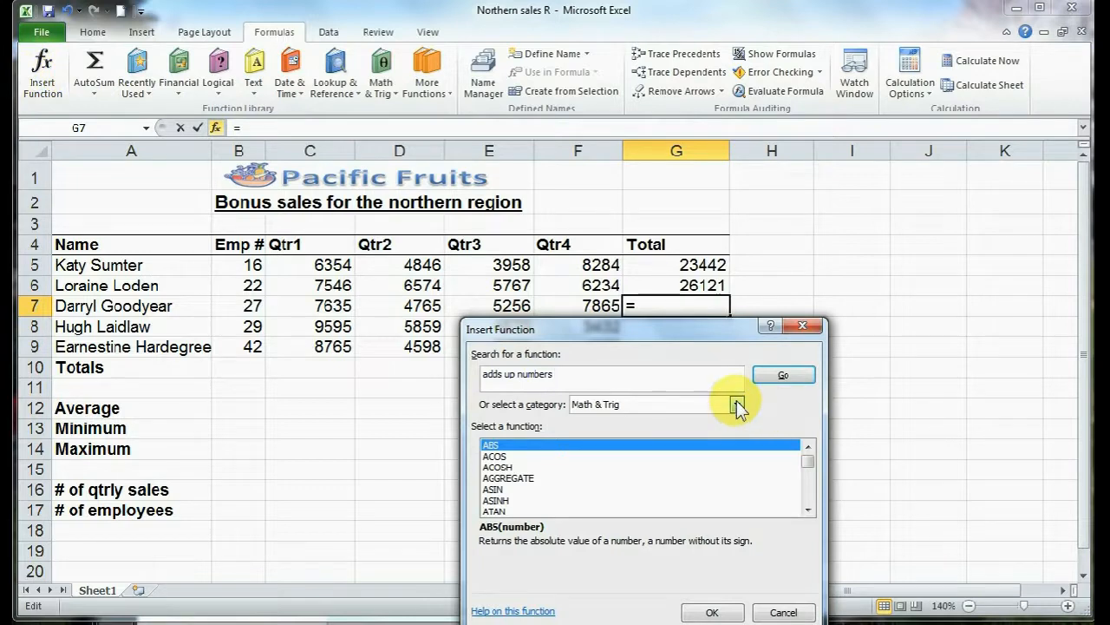
pyautogui.click(783, 375)
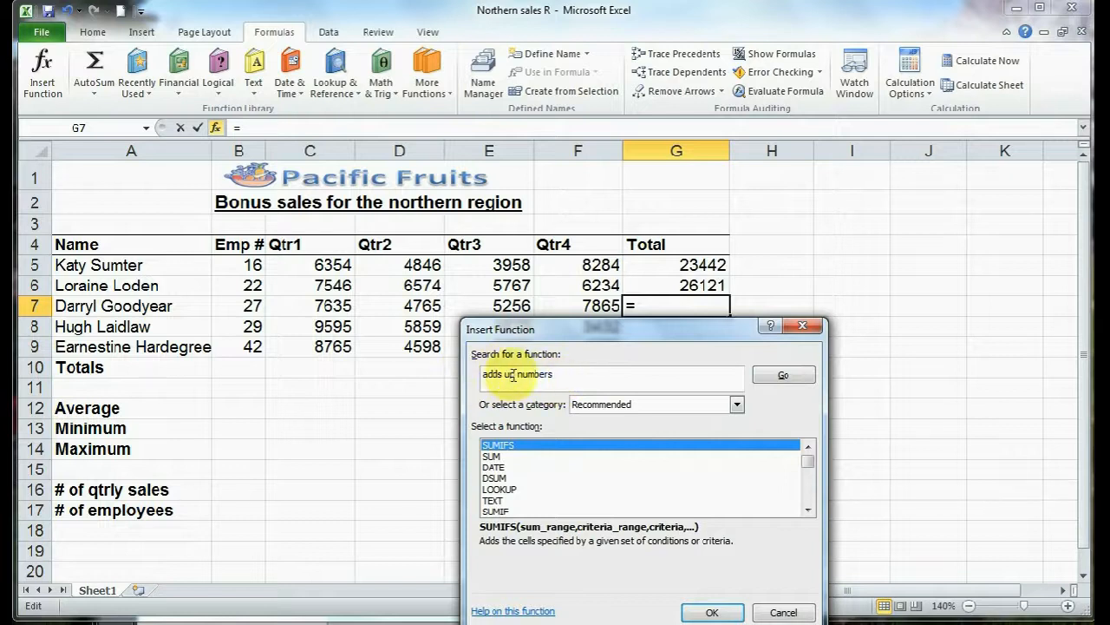
pyautogui.click(501, 456)
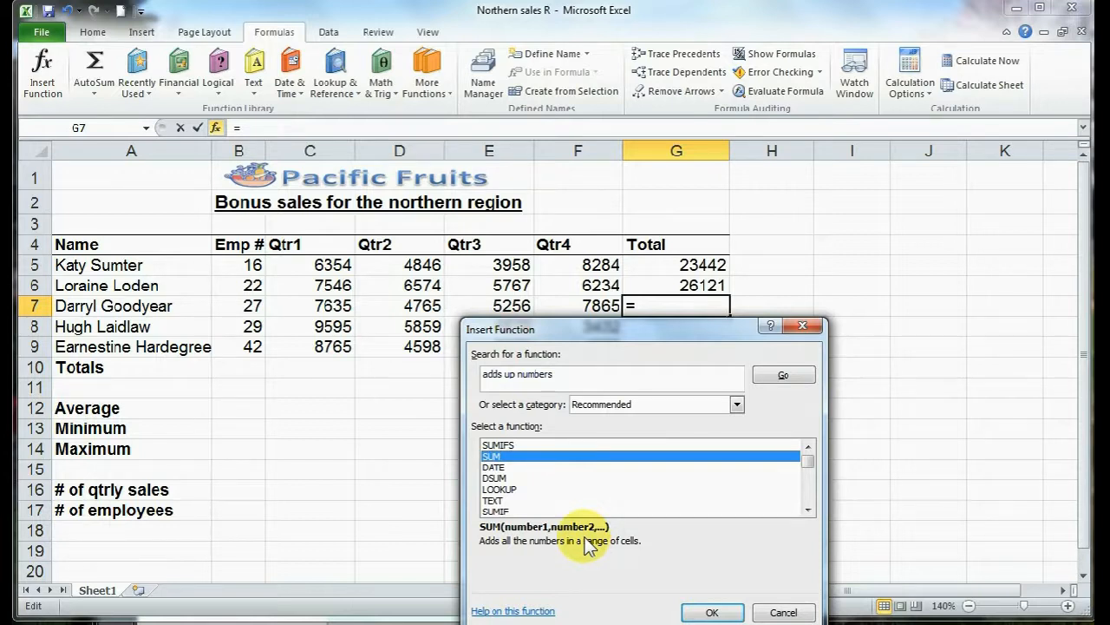
pyautogui.click(710, 611)
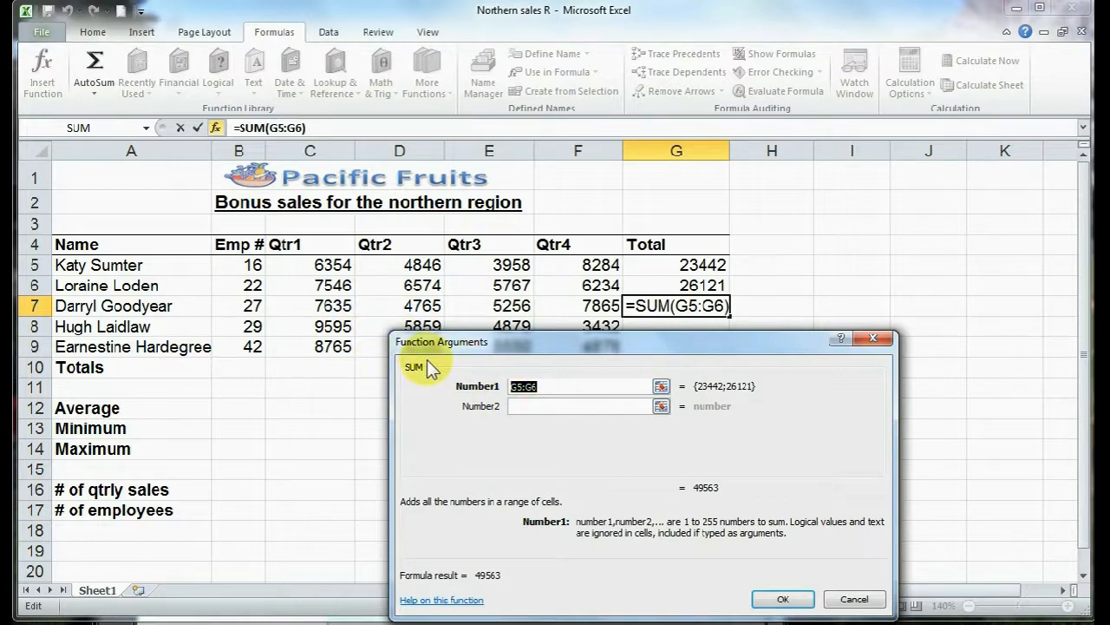
# - Set the first argument of the SUM function in G7 to the range c7:f7 and complete the formula
pyautogui.write('g')
pyautogui.press('BackSpace')
pyautogui.write('c')
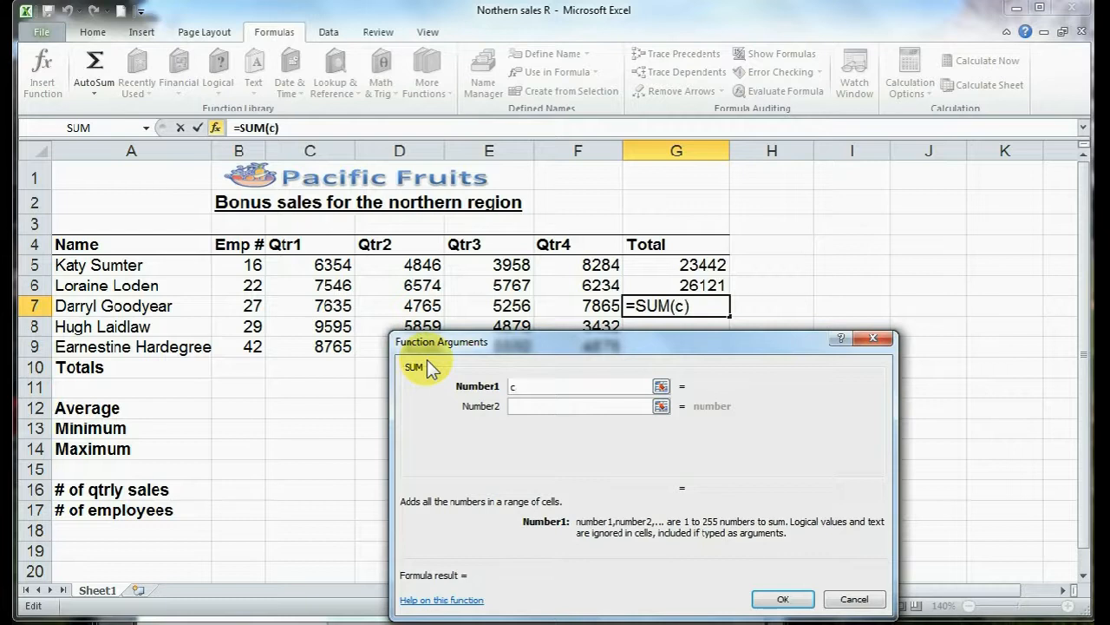
pyautogui.write('7:f7')
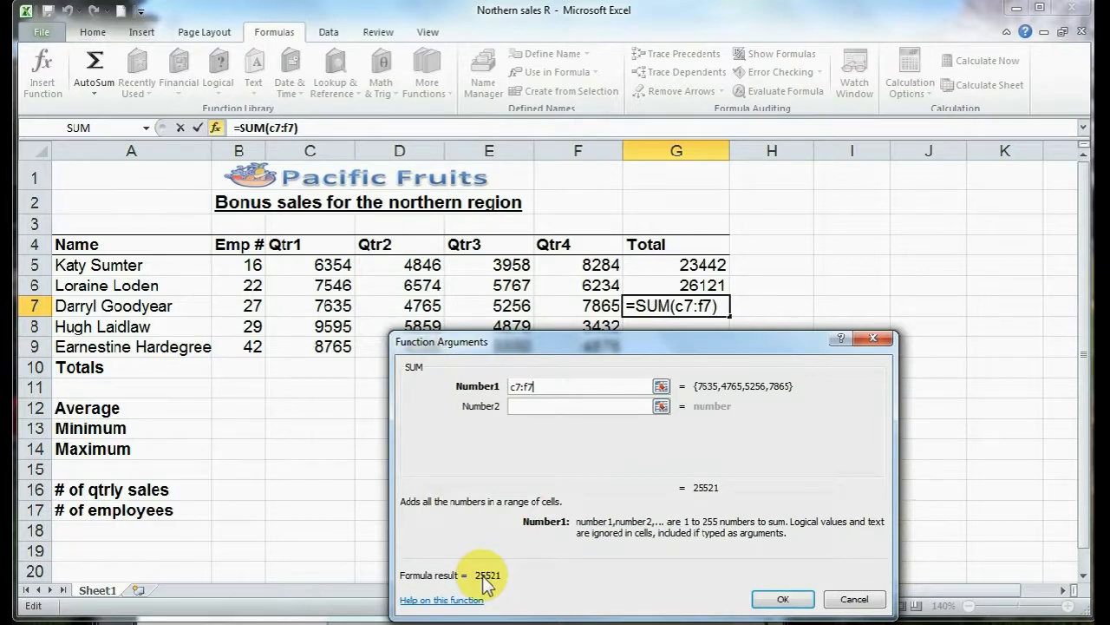
pyautogui.click(780, 597)
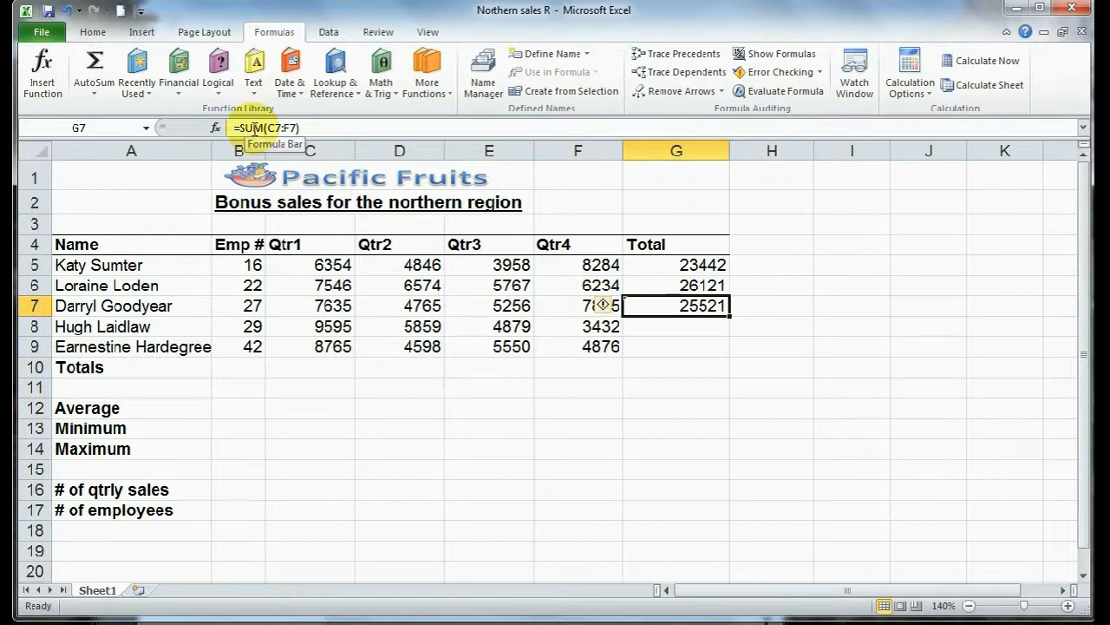
# - Ignore the error flagged on the total in G7 and fill its formula down through G9
pyautogui.click(611, 303)
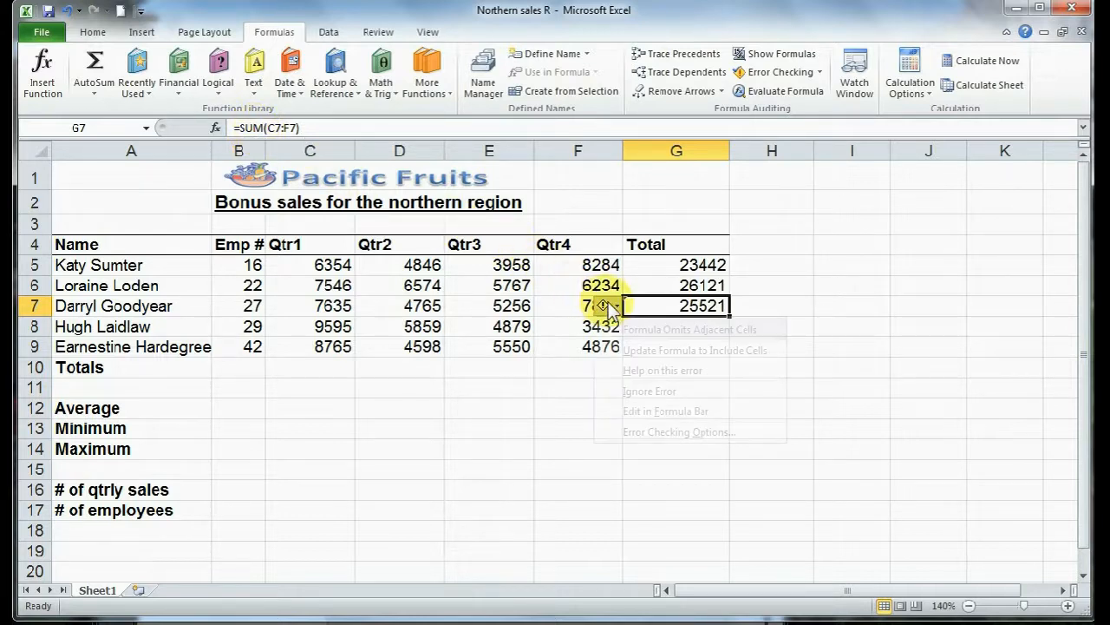
pyautogui.click(650, 390)
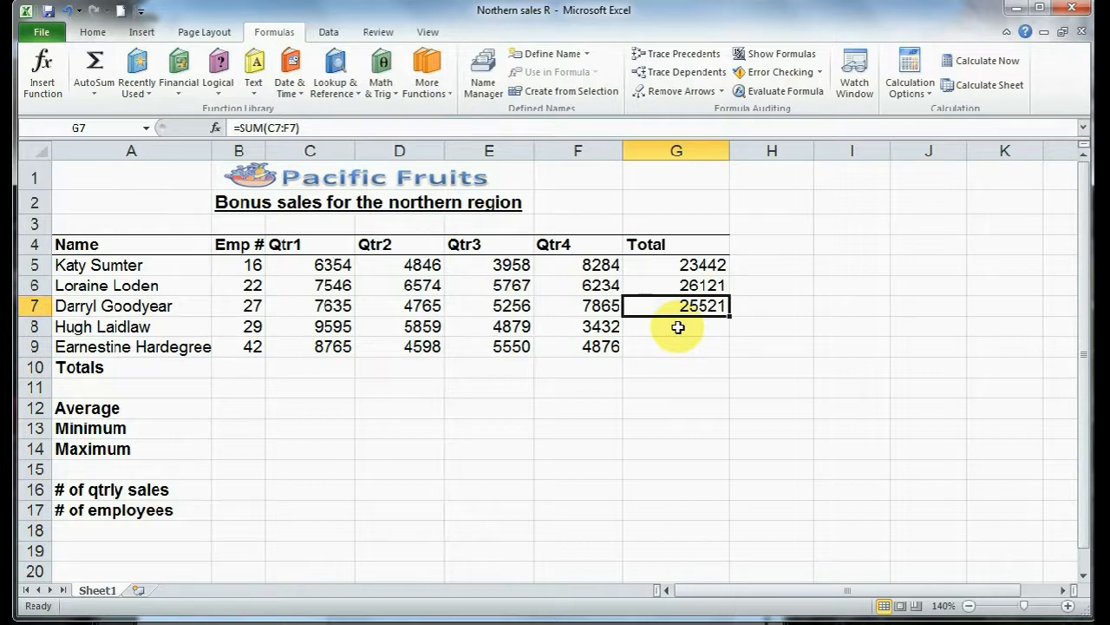
pyautogui.moveTo(729, 317); pyautogui.dragTo(726, 350)
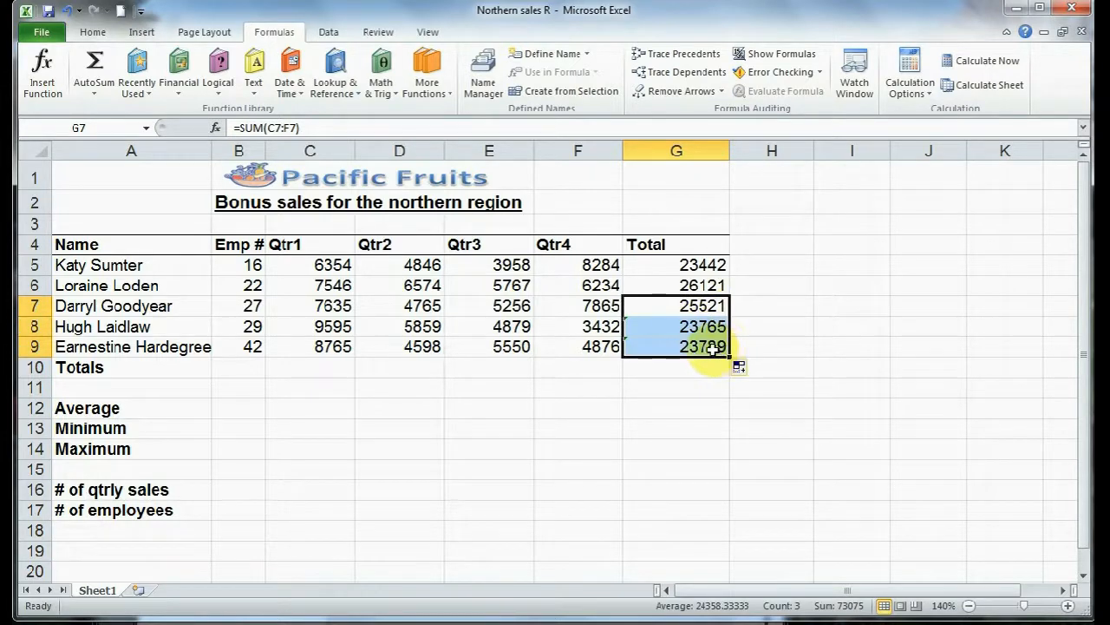